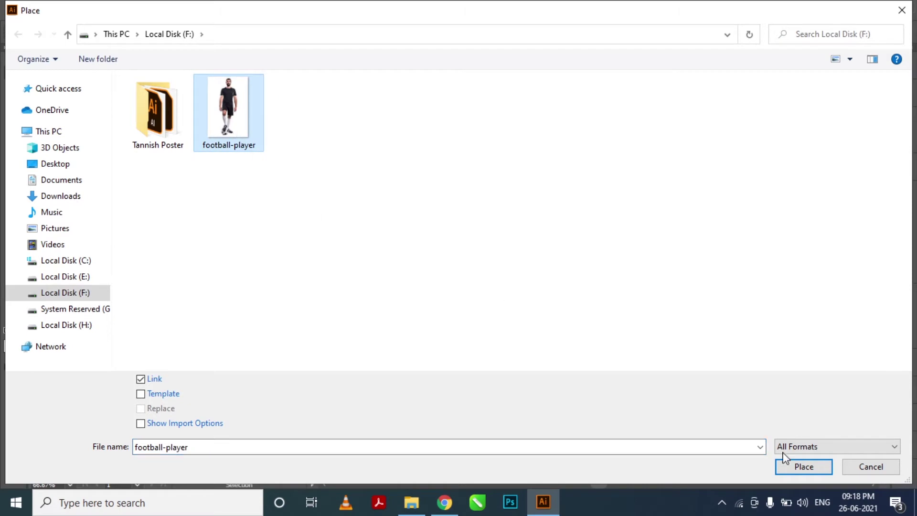
# Place the football-player image on the artboard, align it to the top edge and scale it to the full artboard height
pyautogui.click(807, 471)
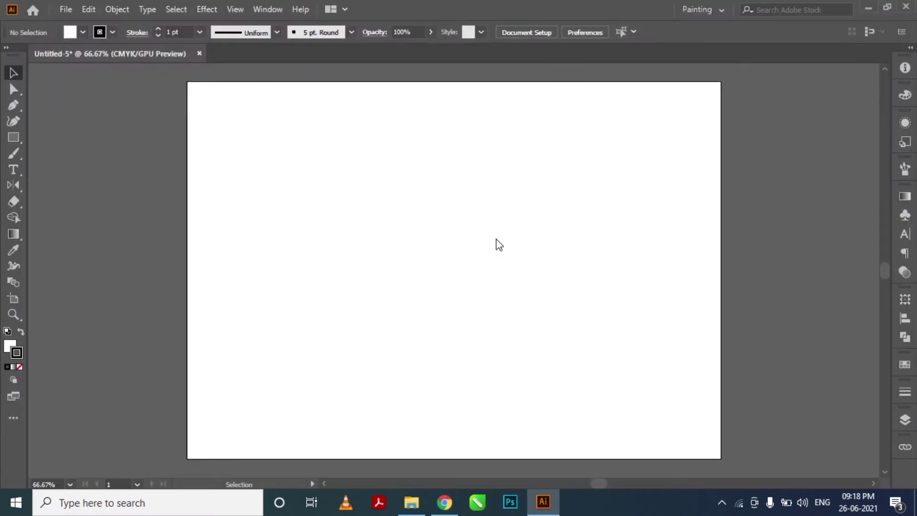
pyautogui.moveTo(388, 108); pyautogui.dragTo(636, 391)
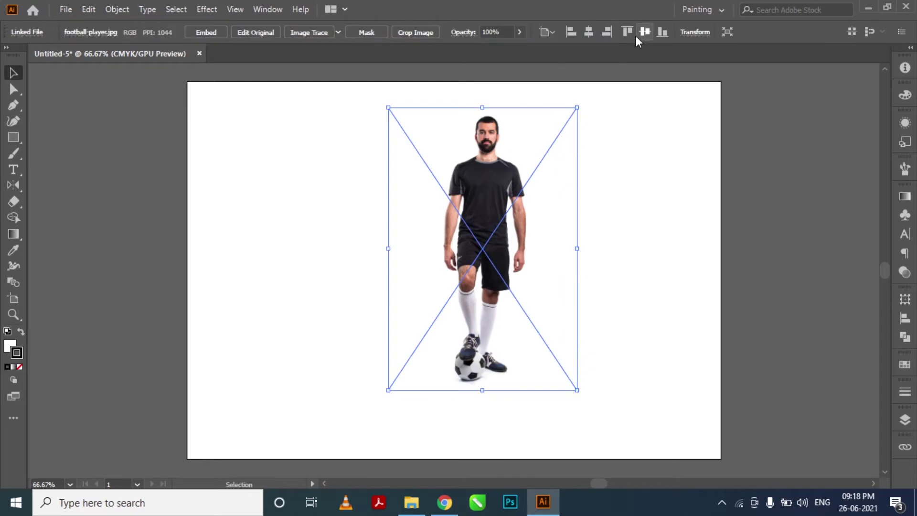
pyautogui.click(628, 31)
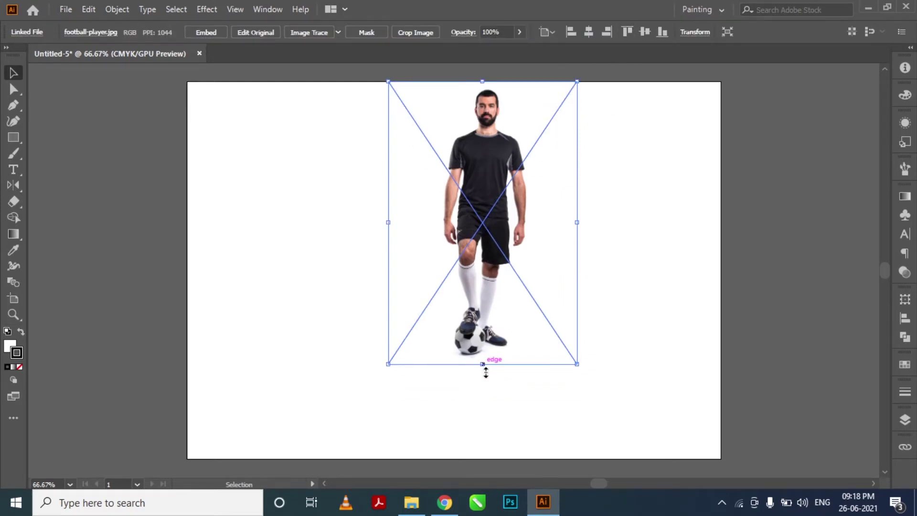
pyautogui.moveTo(483, 365); pyautogui.dragTo(482, 459)
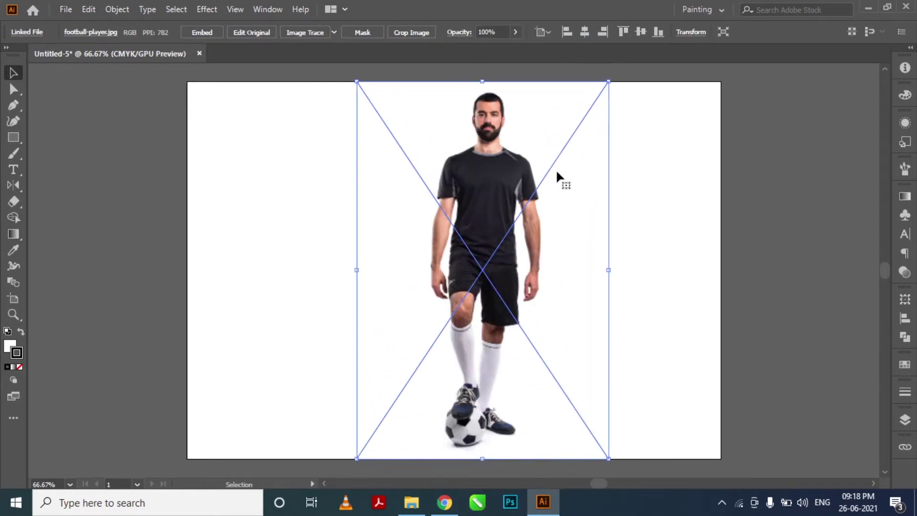
# Align the player image to the artboard's right edge and place a duplicate just outside the artboard beside it
pyautogui.click(602, 31)
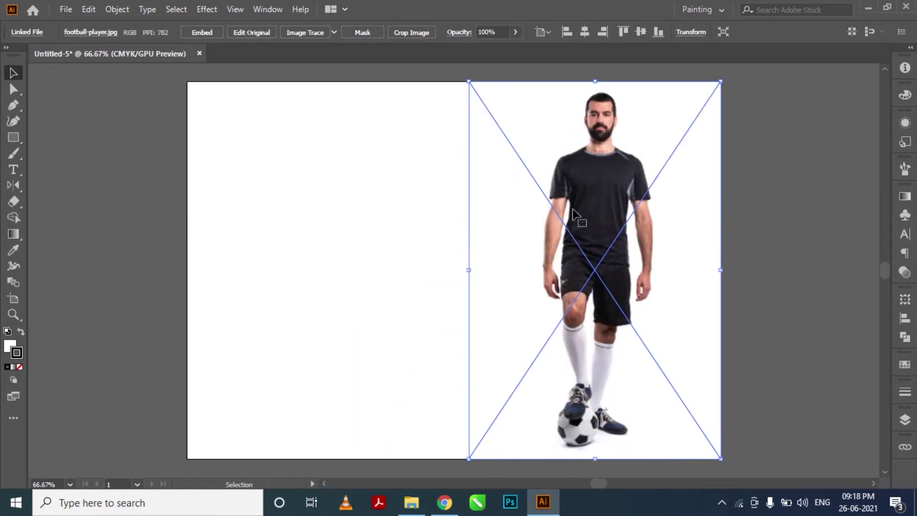
pyautogui.moveTo(564, 218); pyautogui.dragTo(640, 235)
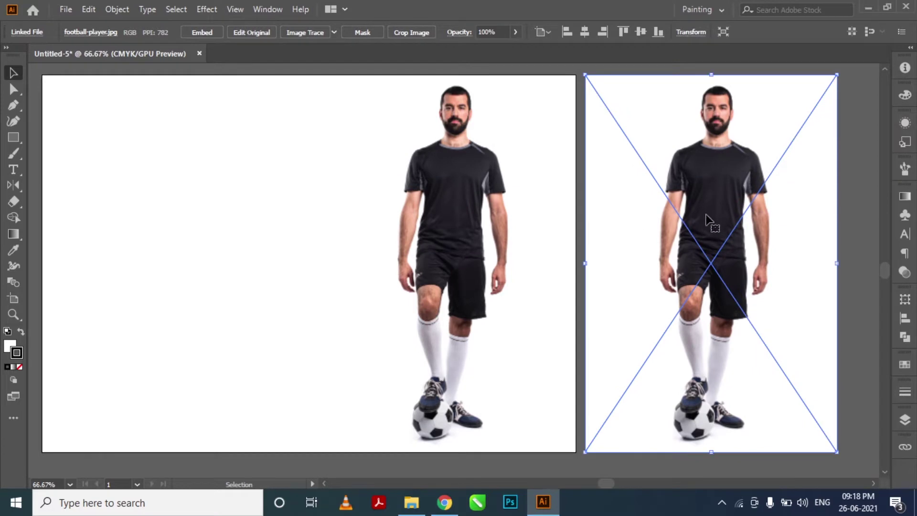
pyautogui.click(460, 181)
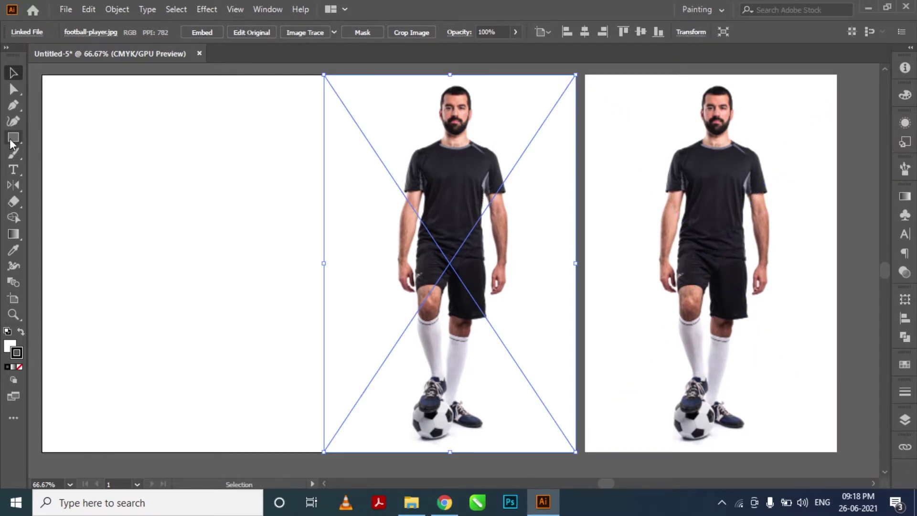
# Create a nearly artboard-high area text box of Lorem ipsum placeholder text overlapping the original player image's left half
pyautogui.click(13, 168)
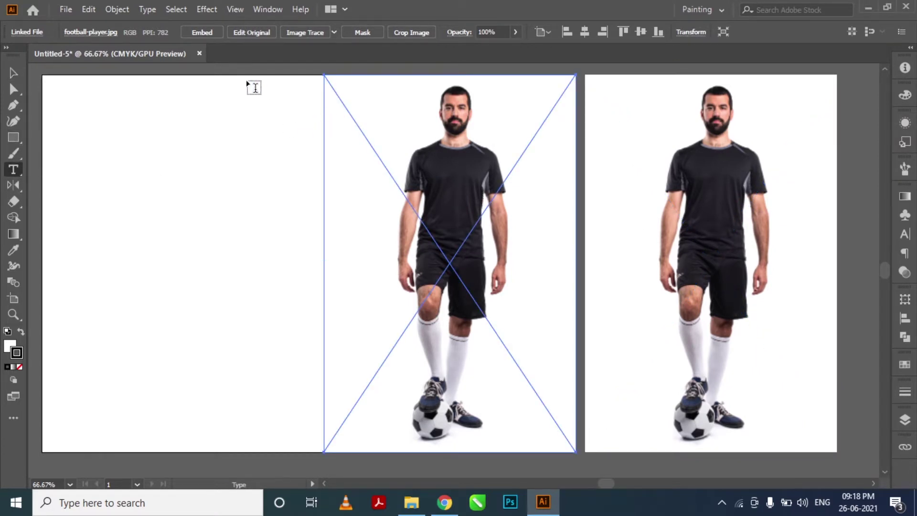
pyautogui.moveTo(269, 86); pyautogui.dragTo(448, 443)
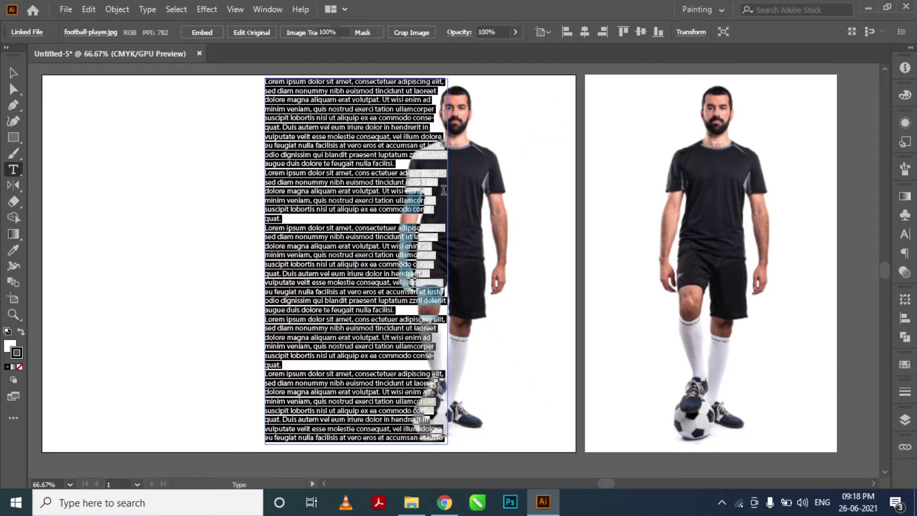
pyautogui.click(14, 73)
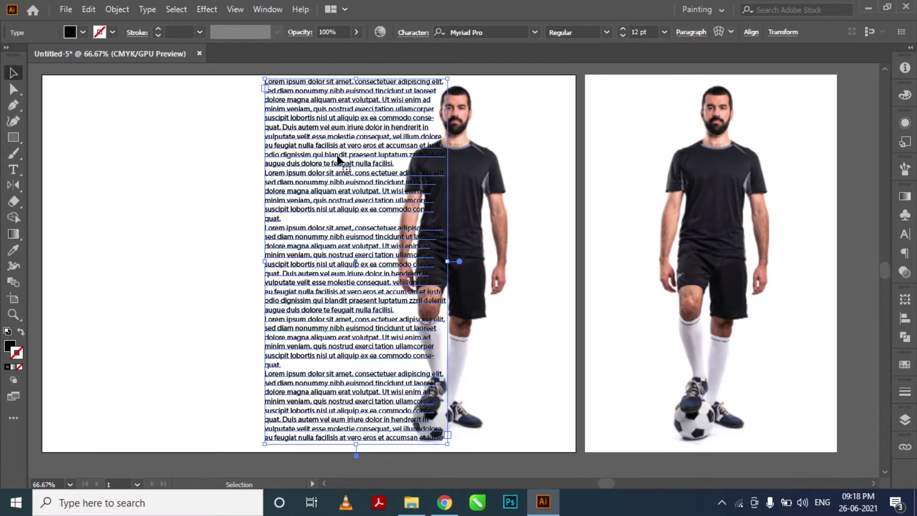
pyautogui.moveTo(343, 159); pyautogui.dragTo(357, 160)
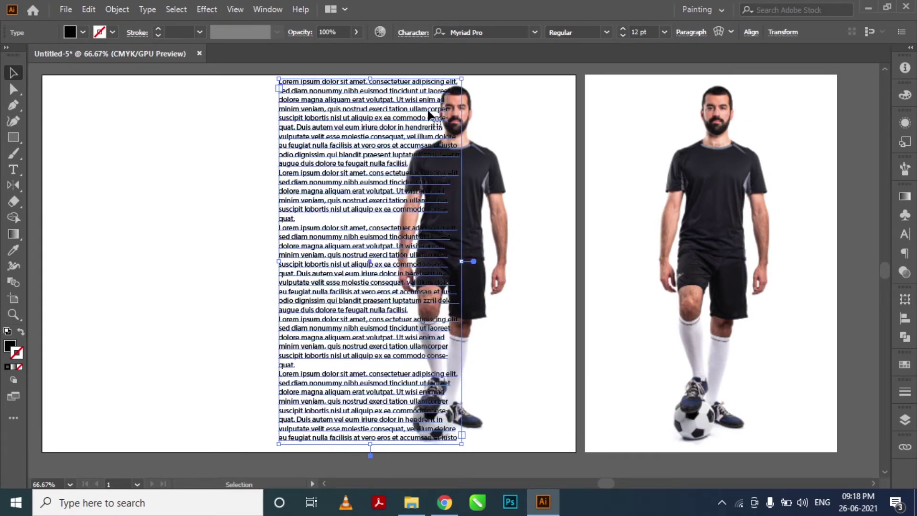
# Arrange the player image on the artboard in front of the placeholder text
pyautogui.press('z')
pyautogui.moveTo(462, 254); pyautogui.dragTo(478, 229)
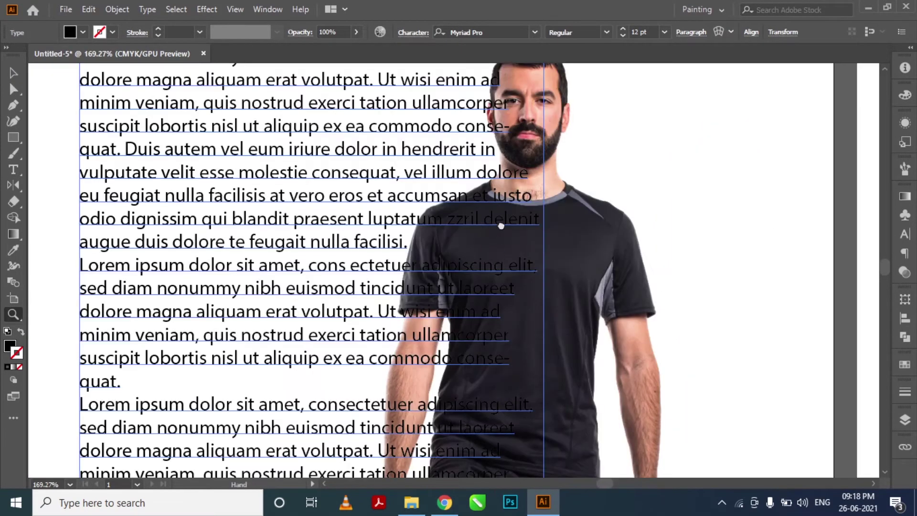
pyautogui.scroll(-4, 482, 197)
pyautogui.hotkey('ctrl', '0')
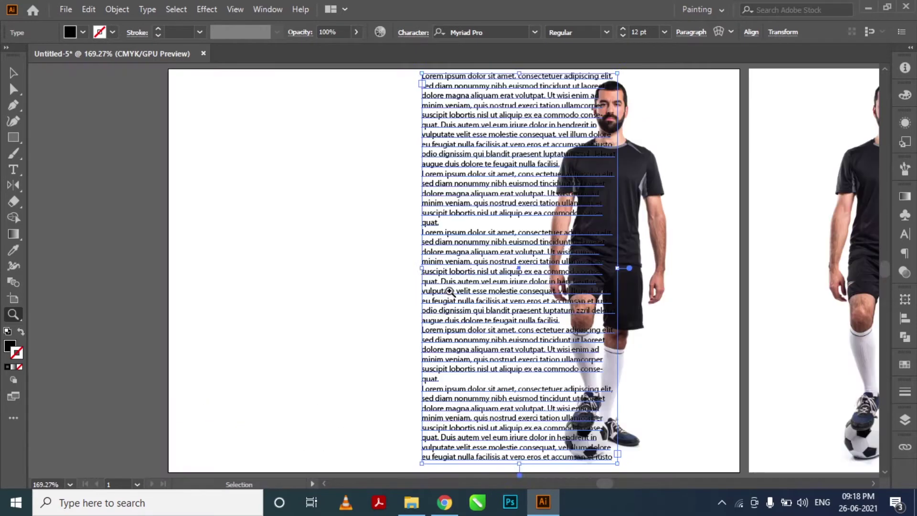
pyautogui.press('v')
pyautogui.rightClick(652, 190)
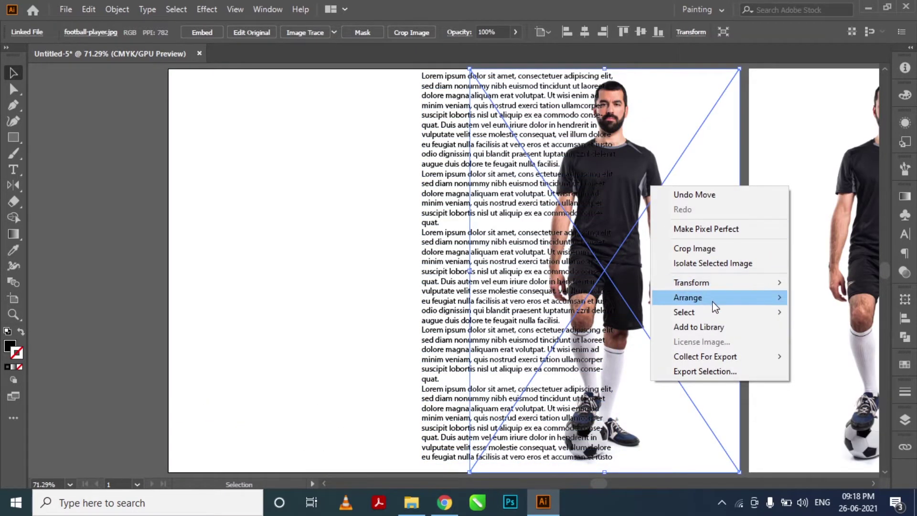
pyautogui.moveTo(715, 304)
pyautogui.click(630, 300)
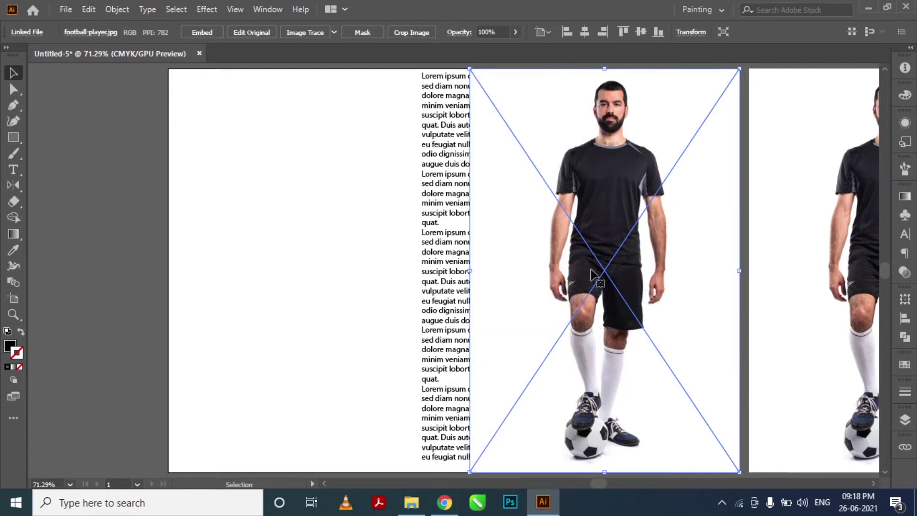
# Embed the linked player image that sits on the artboard
pyautogui.click(328, 257)
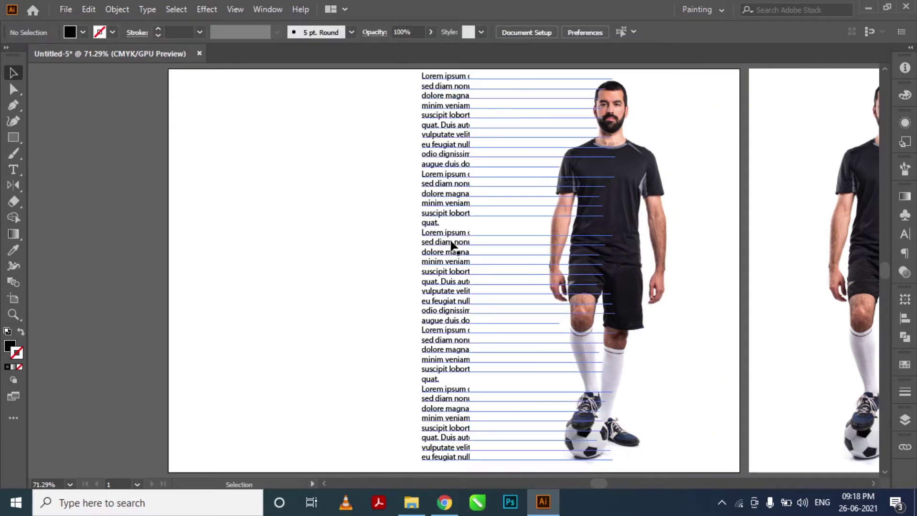
pyautogui.click(599, 255)
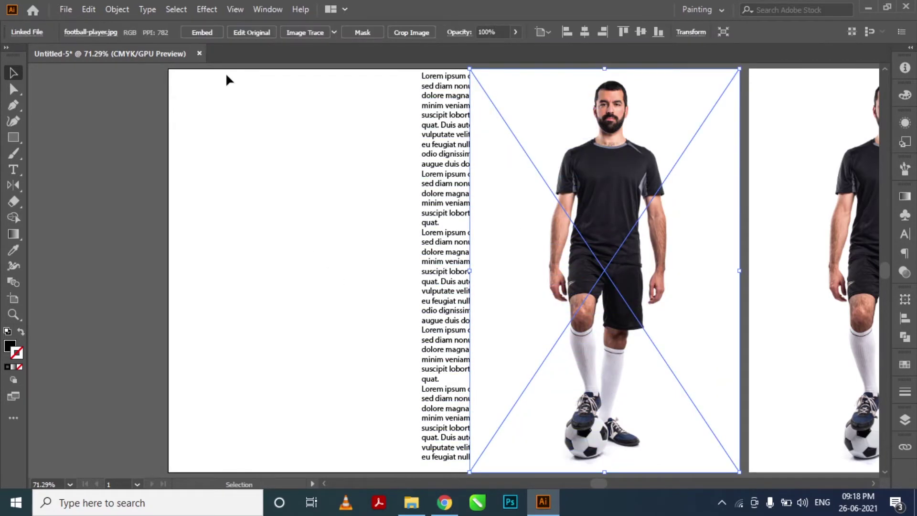
pyautogui.click(204, 34)
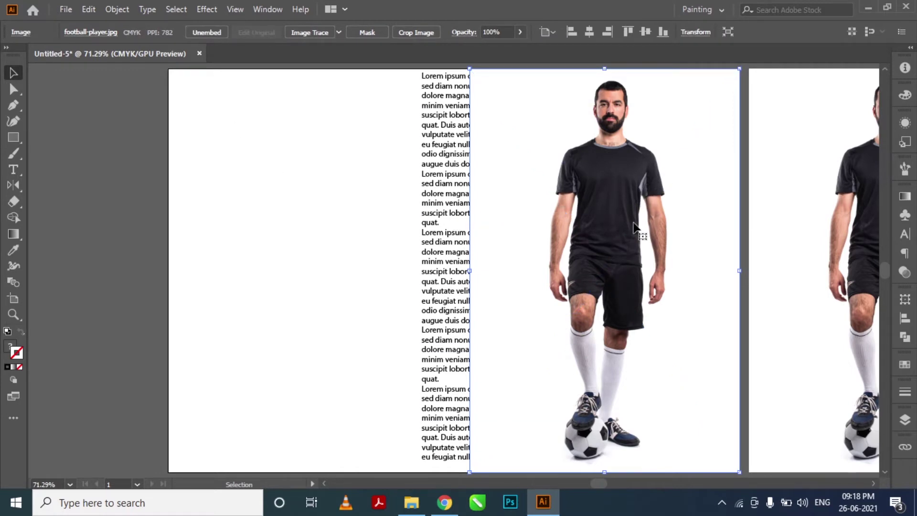
# Start the Torn Edges sketch effect on the embedded image, preview it at 6% zoom and set Contrast to 12
pyautogui.click(206, 9)
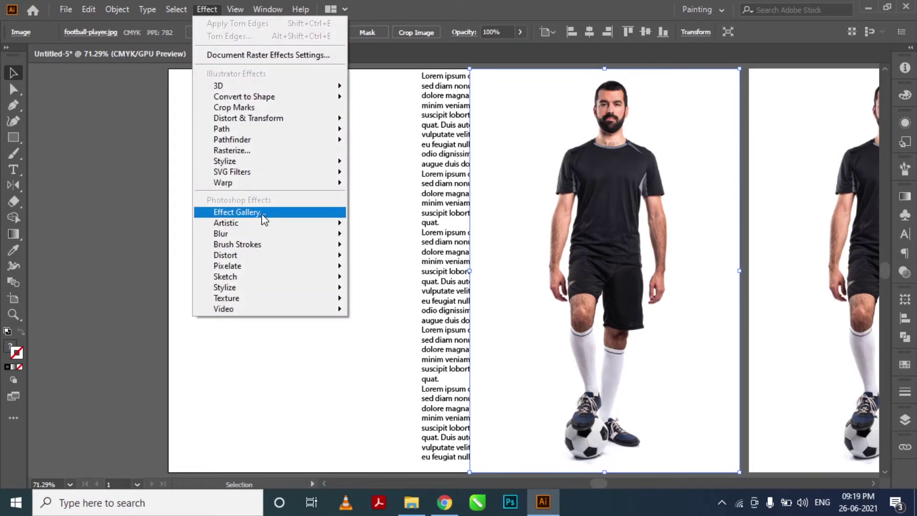
pyautogui.moveTo(280, 277)
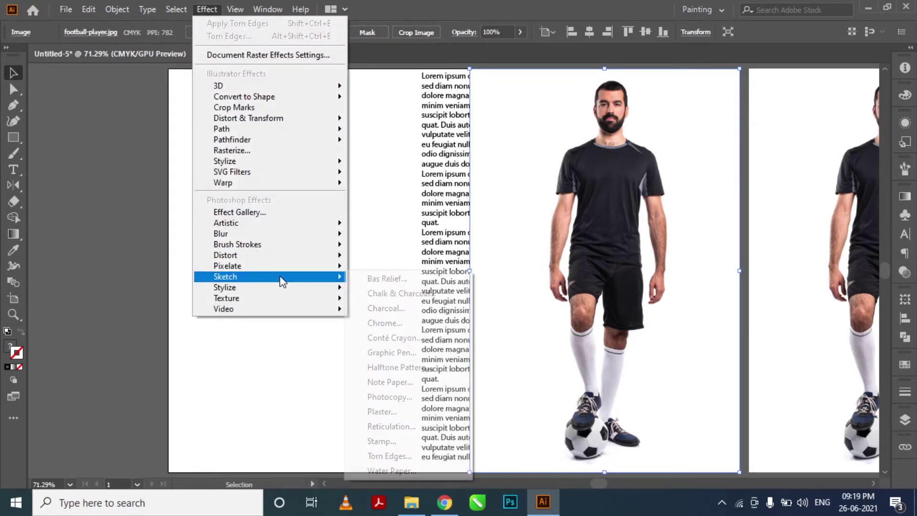
pyautogui.click(412, 456)
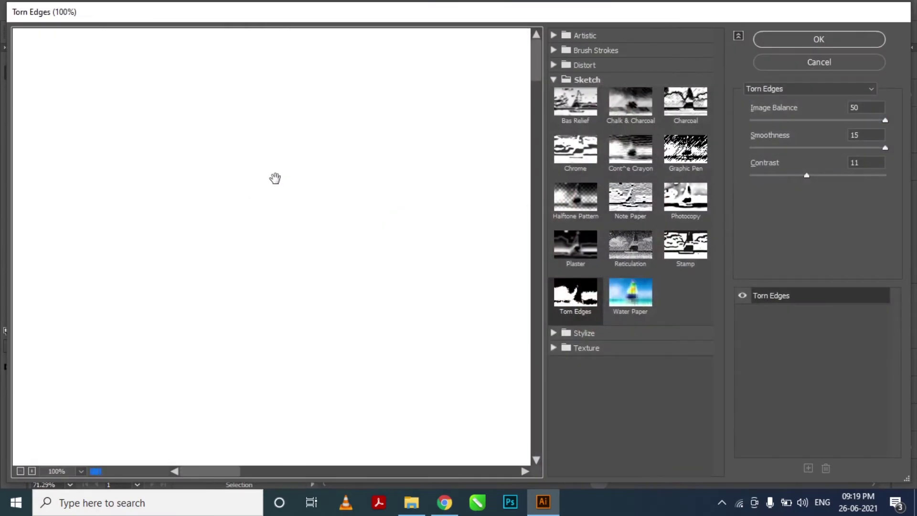
pyautogui.rightClick(225, 144)
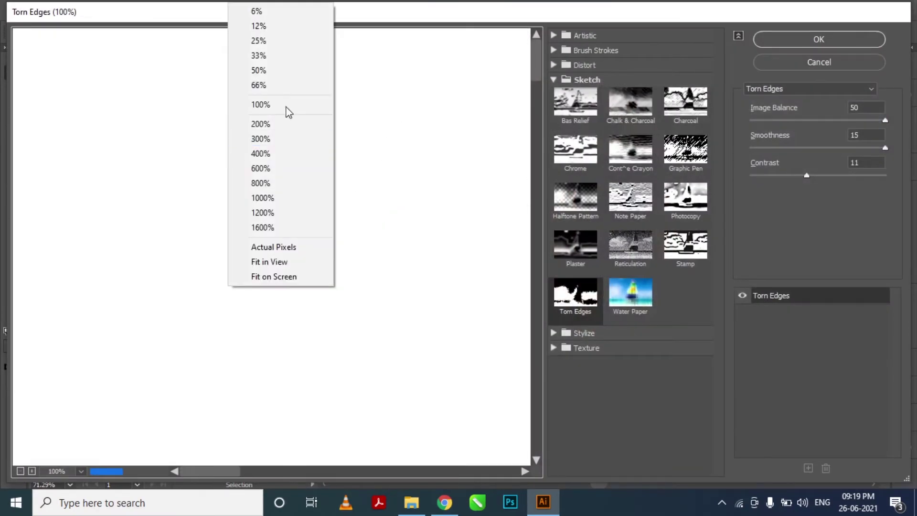
pyautogui.click(272, 11)
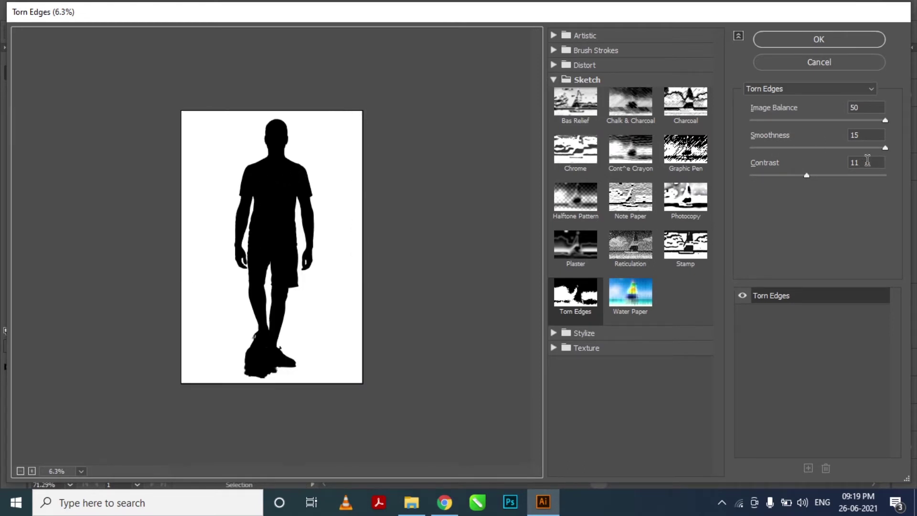
pyautogui.moveTo(807, 178); pyautogui.dragTo(814, 179)
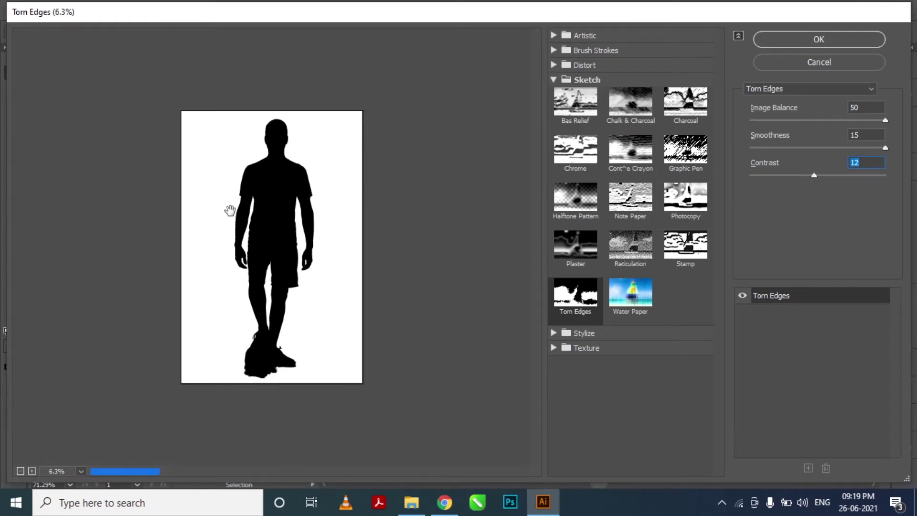
# Check the silhouette edges in the preview at 66% and 100%, set Contrast to 14 and apply the Torn Edges effect
pyautogui.rightClick(258, 215)
pyautogui.click(289, 151)
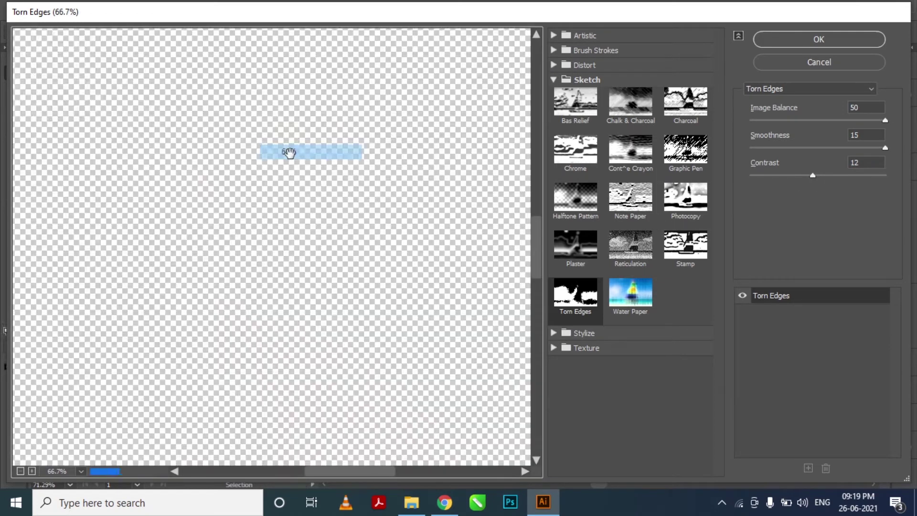
pyautogui.moveTo(184, 199); pyautogui.dragTo(334, 383)
pyautogui.rightClick(241, 167)
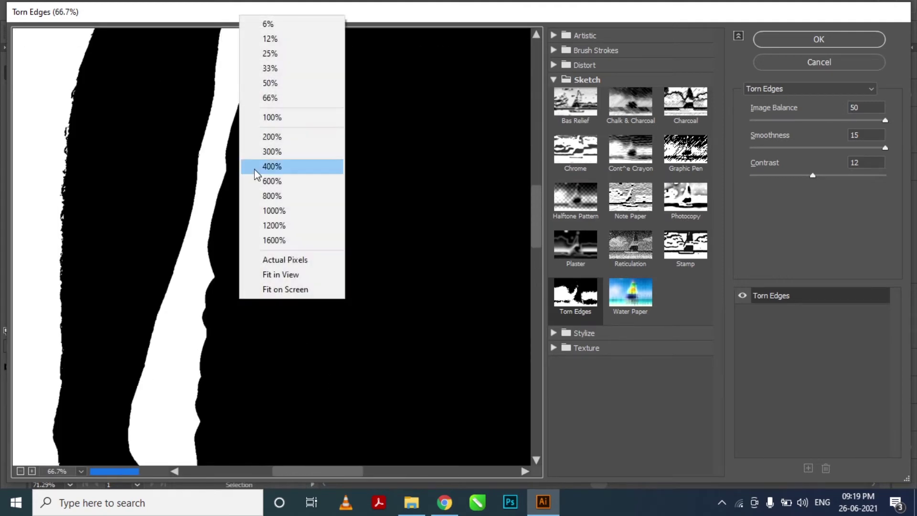
pyautogui.click(281, 118)
pyautogui.moveTo(203, 160); pyautogui.dragTo(218, 332)
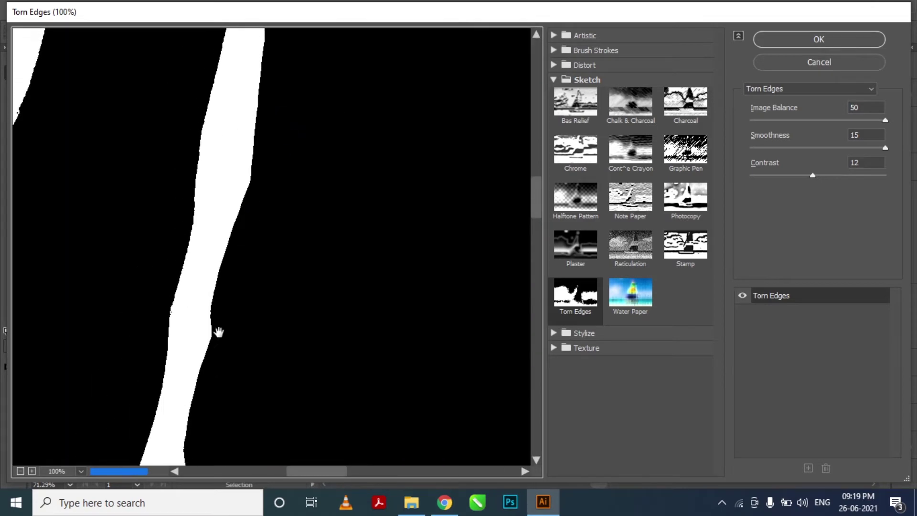
pyautogui.click(823, 175)
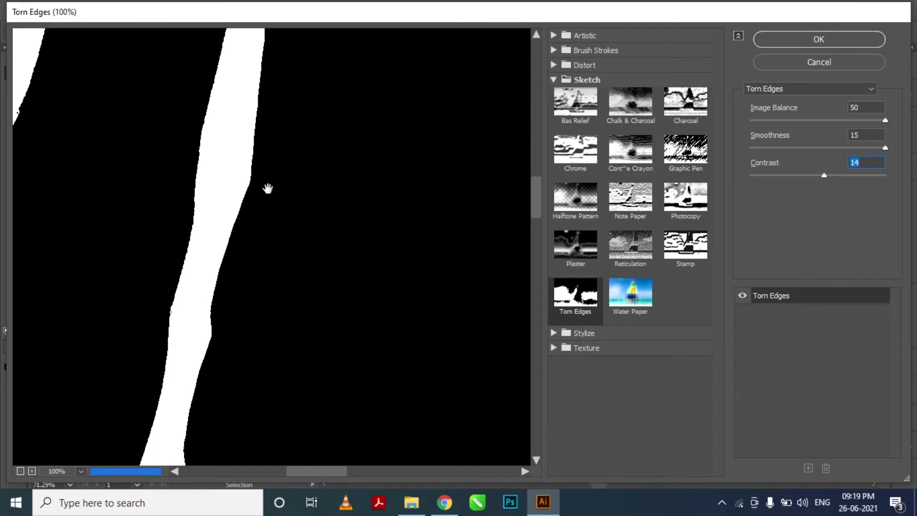
pyautogui.moveTo(266, 183); pyautogui.dragTo(207, 248)
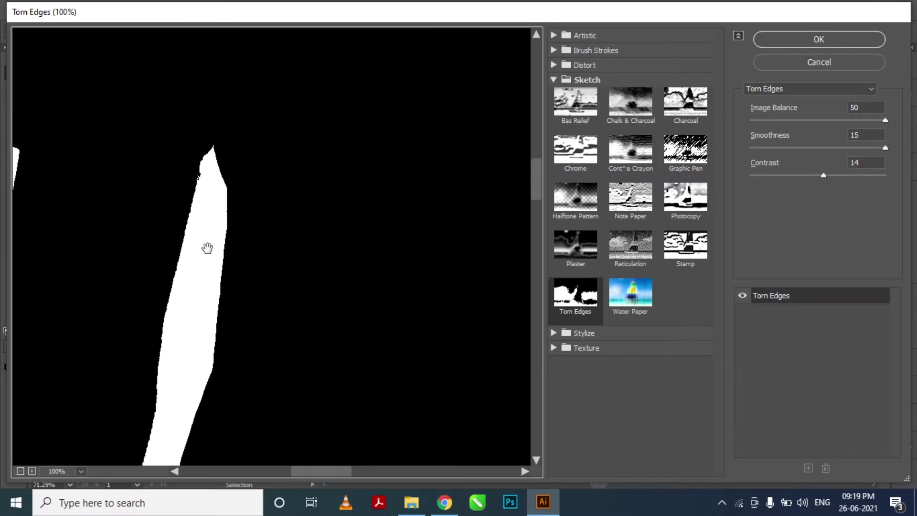
pyautogui.click(850, 40)
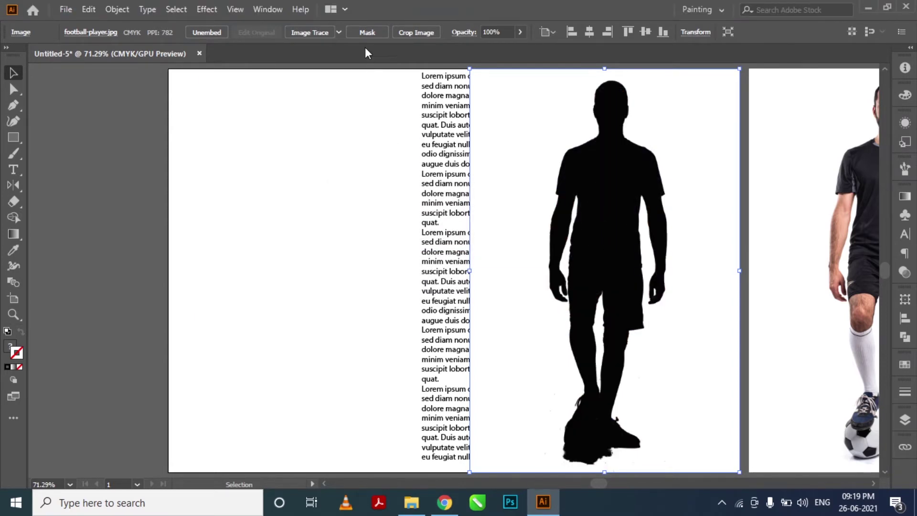
# Image-trace the black silhouette with the High Fidelity Photo preset, continuing despite the large image size
pyautogui.click(338, 32)
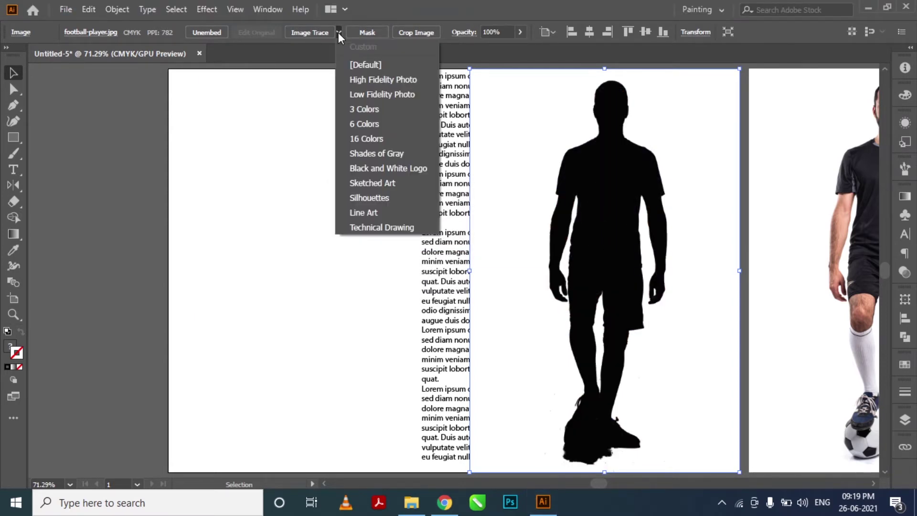
pyautogui.click(389, 89)
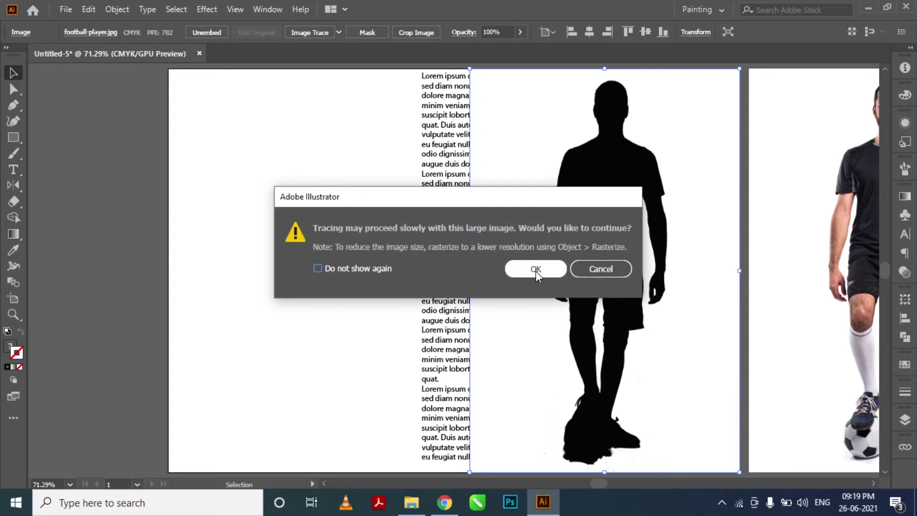
pyautogui.click(536, 270)
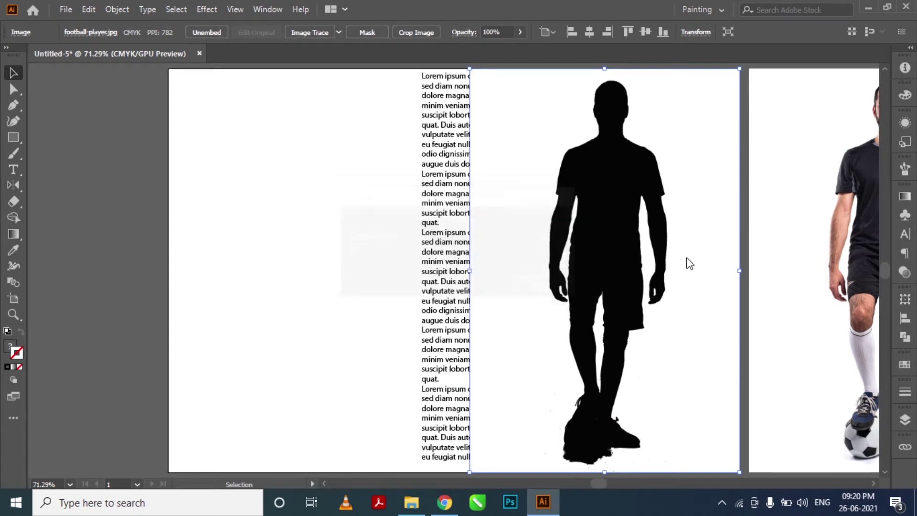
# Flatten the transparency of the traced silhouette image, keeping the Custom preset settings
pyautogui.click(117, 10)
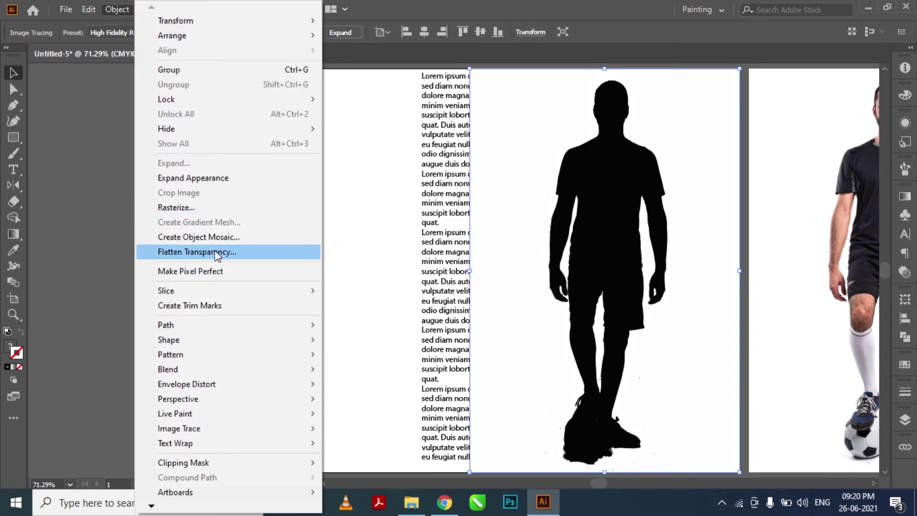
pyautogui.click(233, 257)
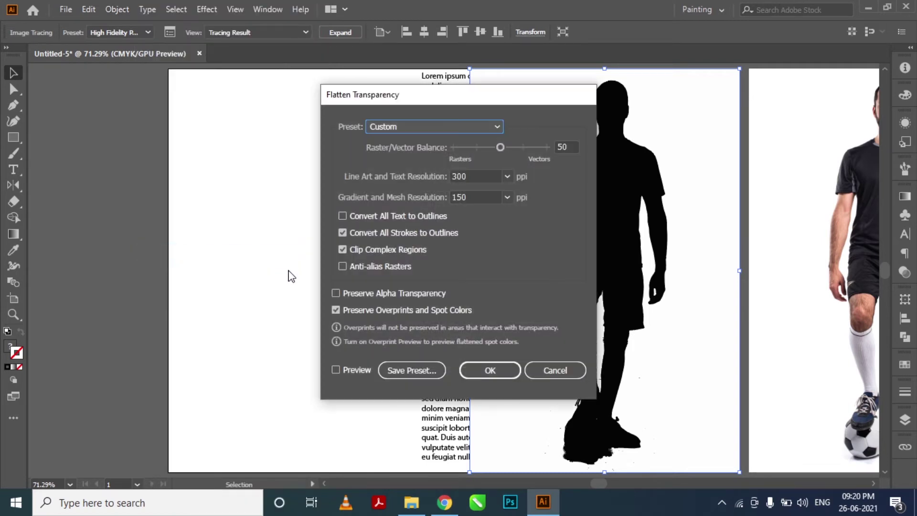
pyautogui.click(485, 370)
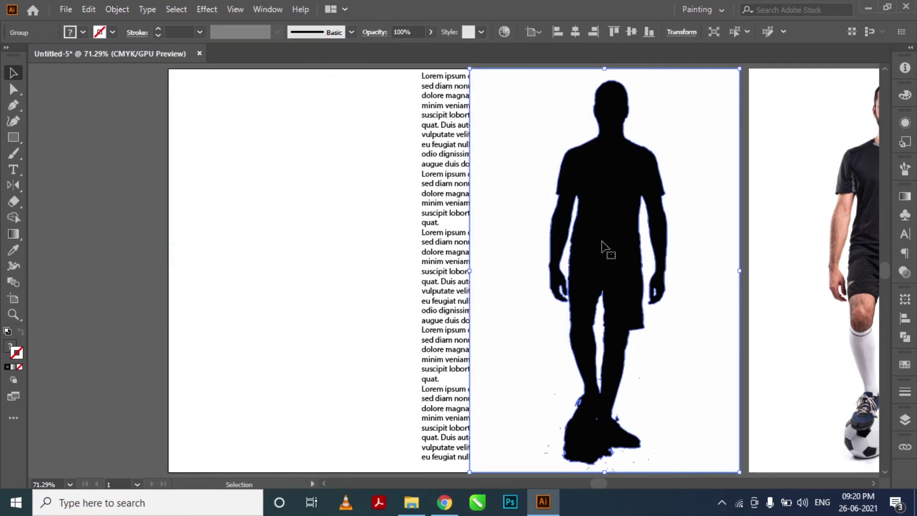
# Ungroup the flattened tracing and delete its white background and stray shapes, keeping only the player silhouette
pyautogui.click(117, 9)
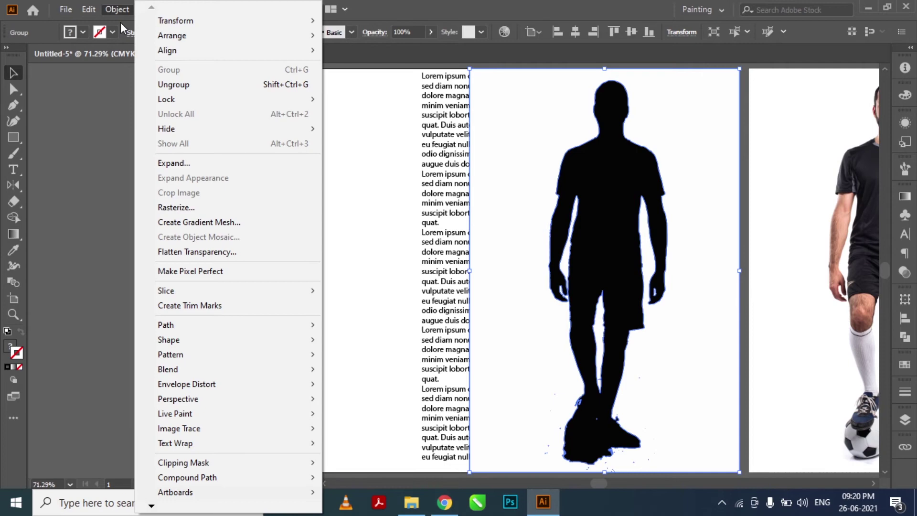
pyautogui.click(173, 85)
pyautogui.keyDown('shift'); pyautogui.click(607, 226); pyautogui.keyUp('shift')
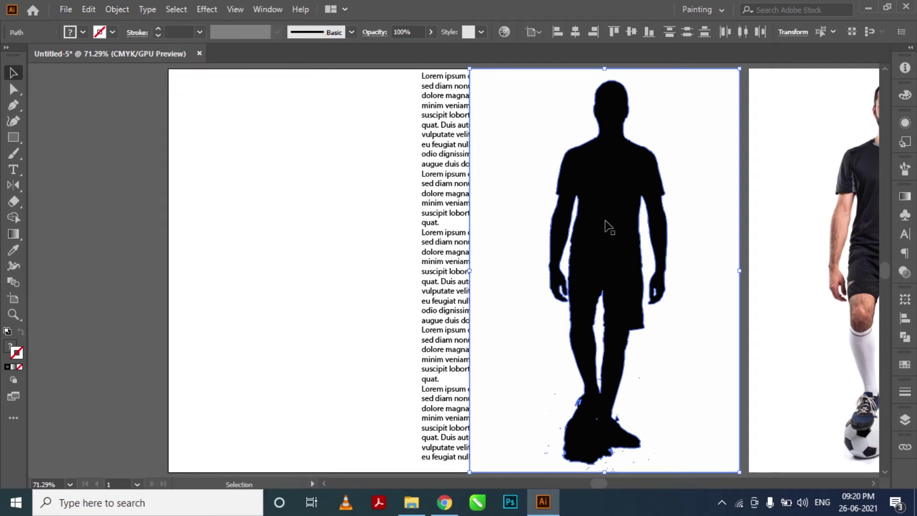
pyautogui.press('Delete')
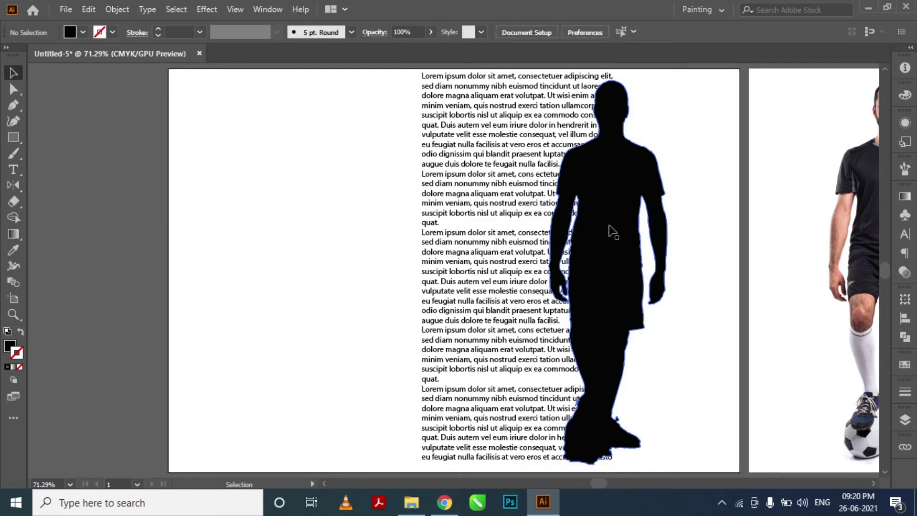
# Turn the black player silhouette into an outline with no fill and a 1 pt black stroke
pyautogui.click(613, 232)
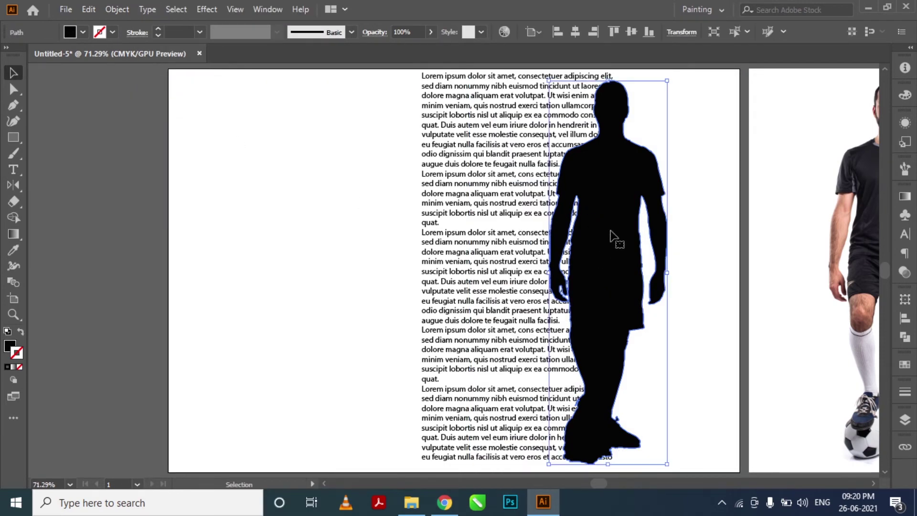
pyautogui.click(10, 346)
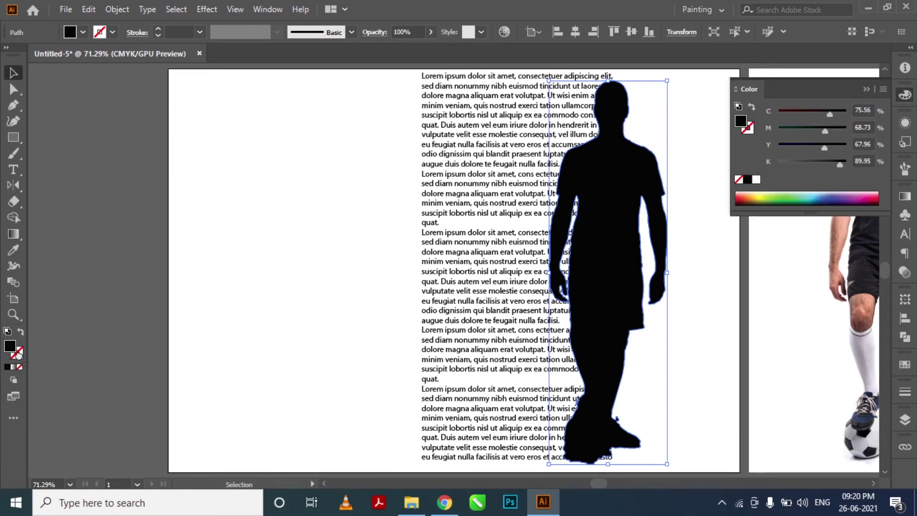
pyautogui.moveTo(18, 355); pyautogui.dragTo(19, 356)
pyautogui.click(20, 366)
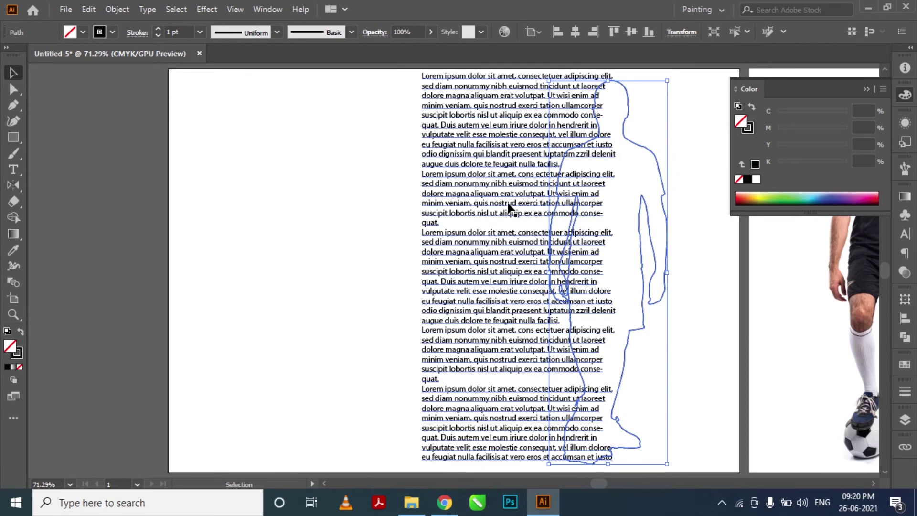
# Align the colour player photo from beside the artboard to the artboard's right edge, over the player outline
pyautogui.click(849, 264)
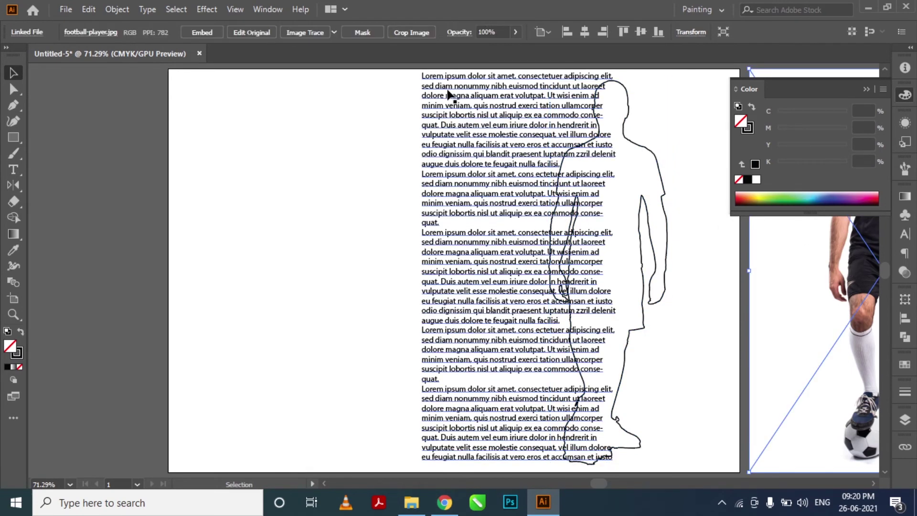
pyautogui.click(603, 32)
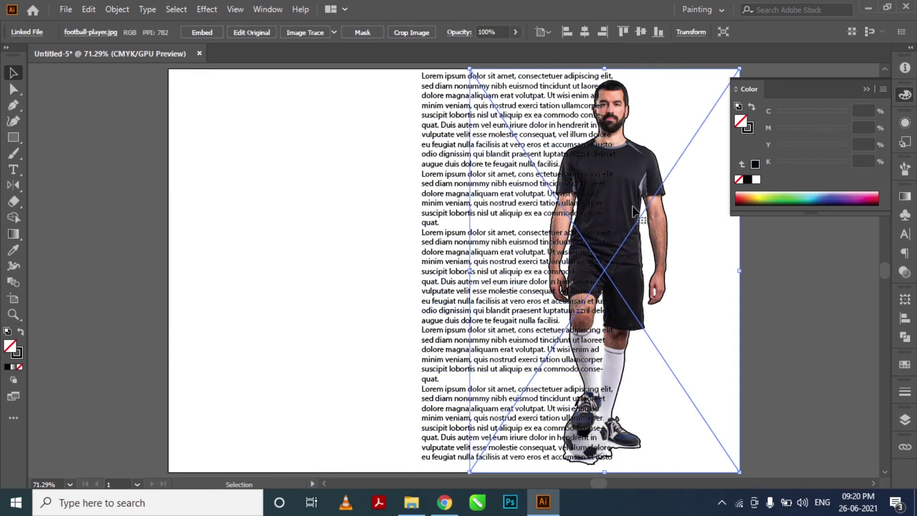
pyautogui.click(734, 268)
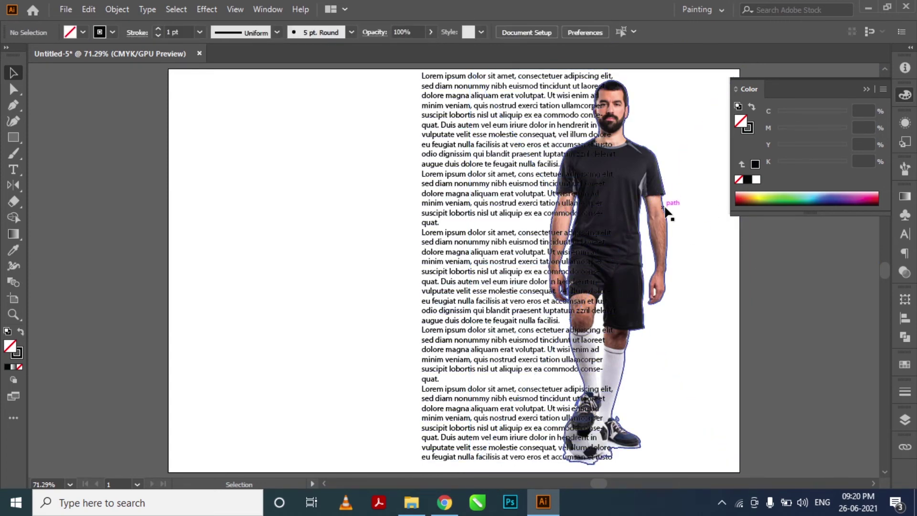
# Apply Text Wrap to the player outline together with the placeholder text frame, accepting that all selected objects are wrapped
pyautogui.click(668, 205)
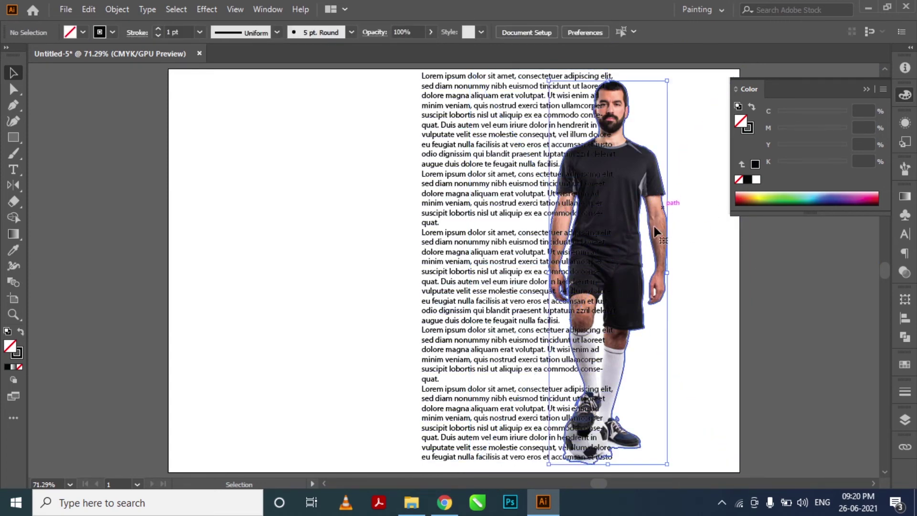
pyautogui.keyDown('shift'); pyautogui.click(486, 206); pyautogui.keyUp('shift')
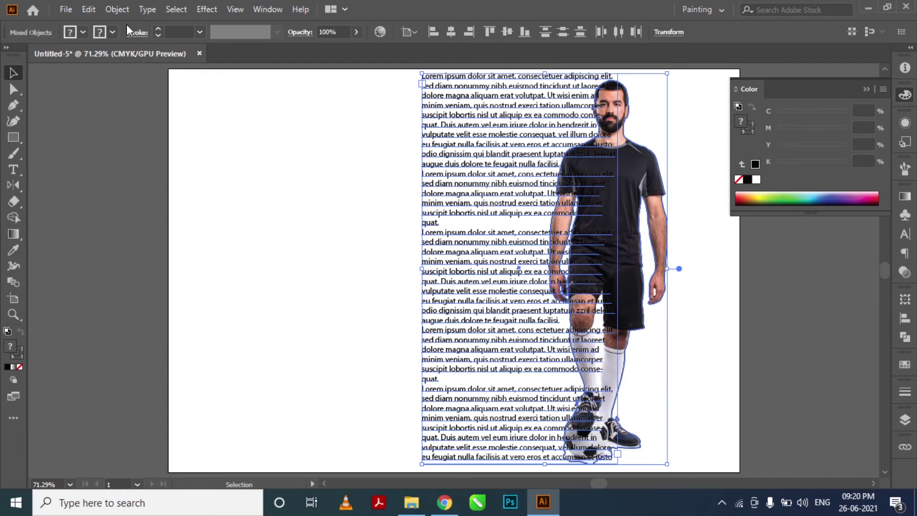
pyautogui.click(118, 10)
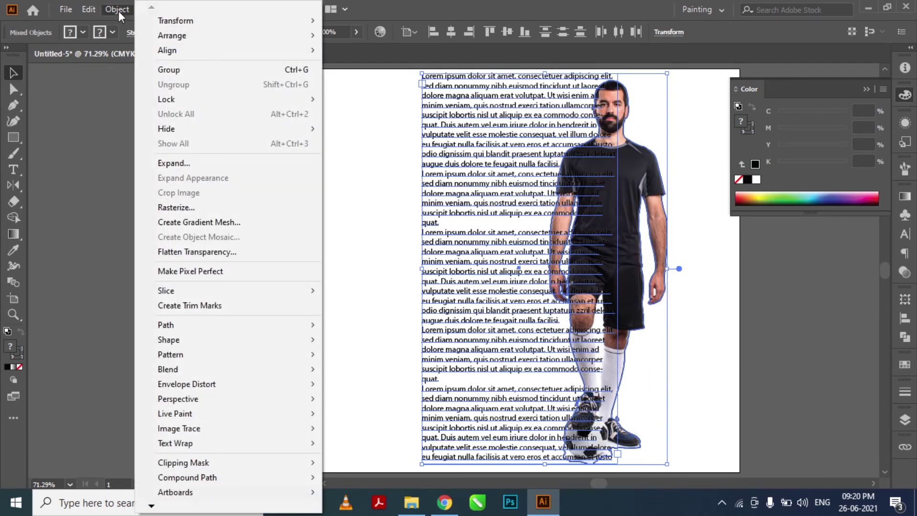
pyautogui.moveTo(288, 444)
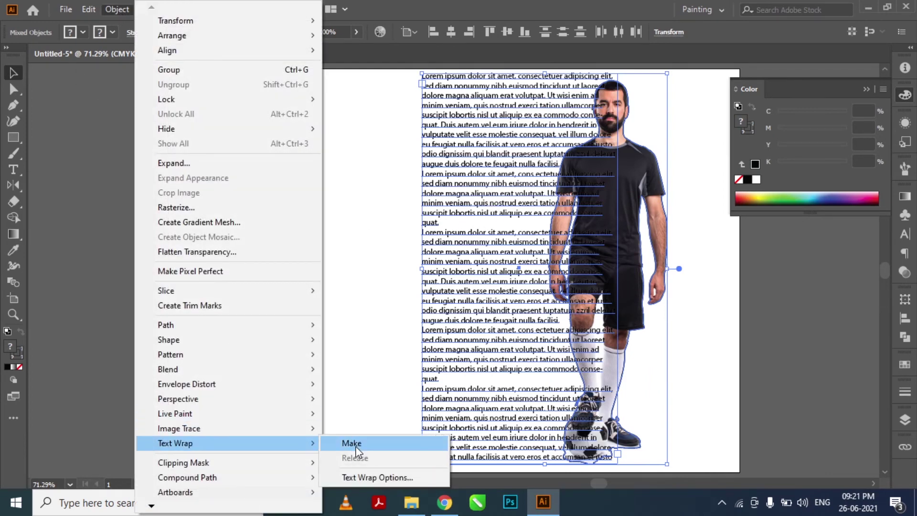
pyautogui.click(359, 445)
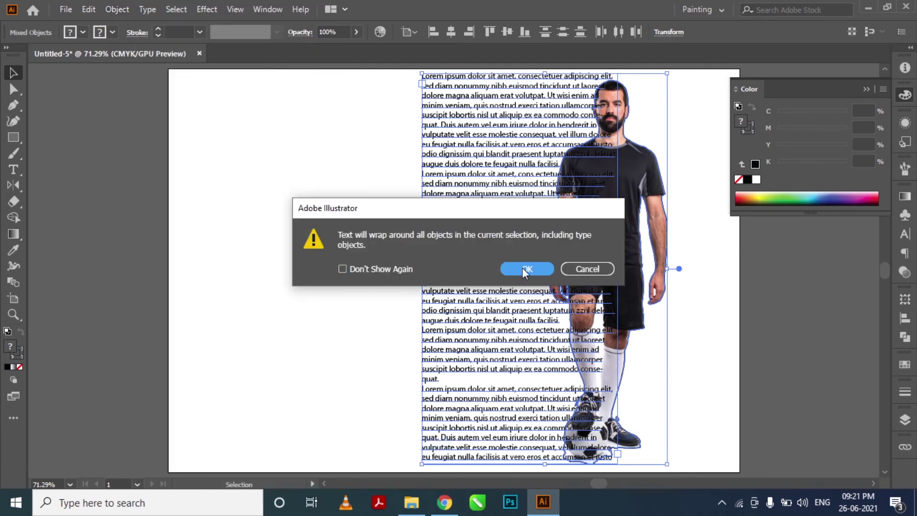
pyautogui.click(527, 269)
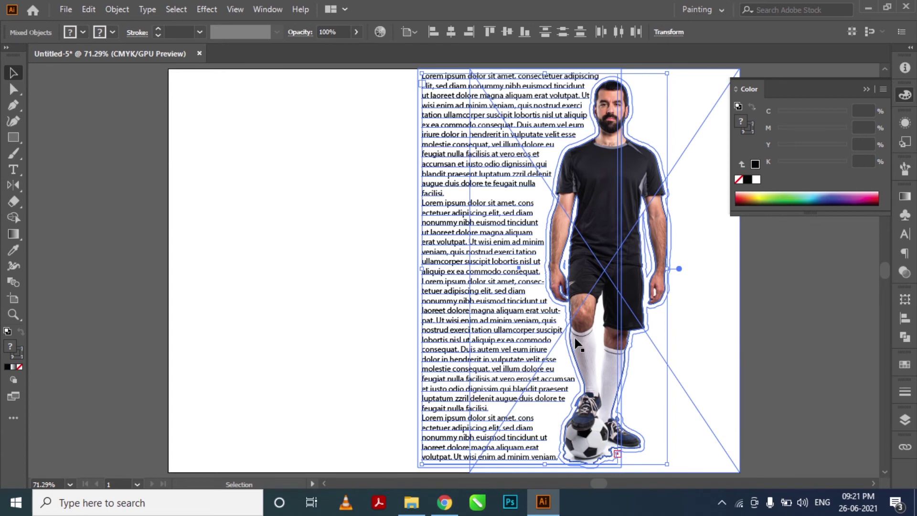
pyautogui.click(314, 283)
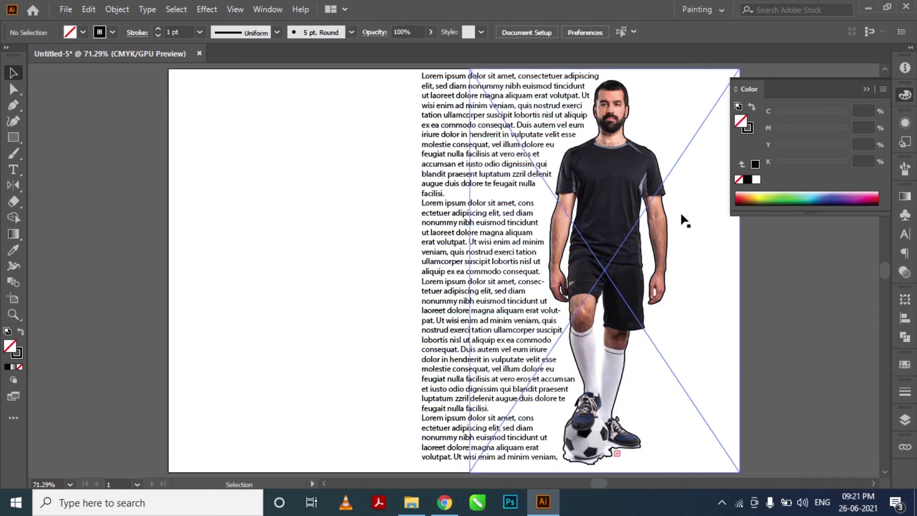
# Remove the black stroke from the outline path around the player and fit the artboard in the view
pyautogui.click(666, 214)
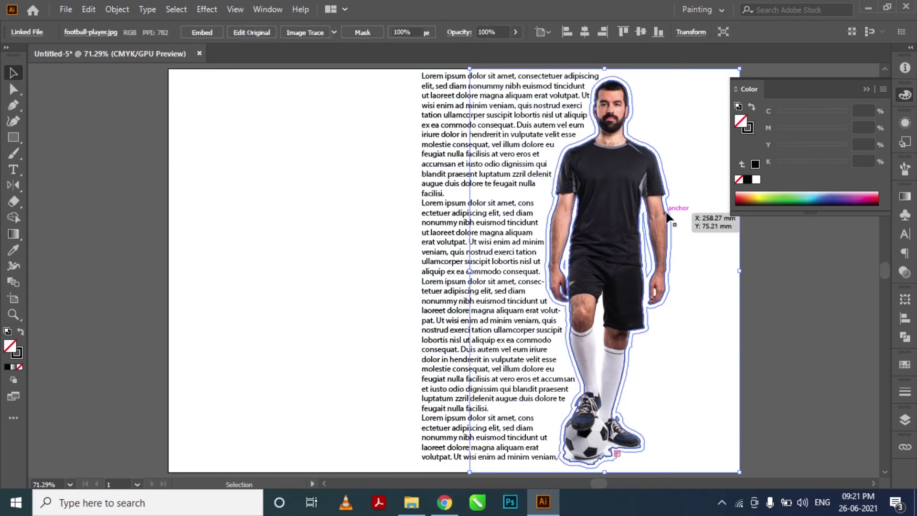
pyautogui.click(667, 214)
pyautogui.scroll(10, 682, 234)
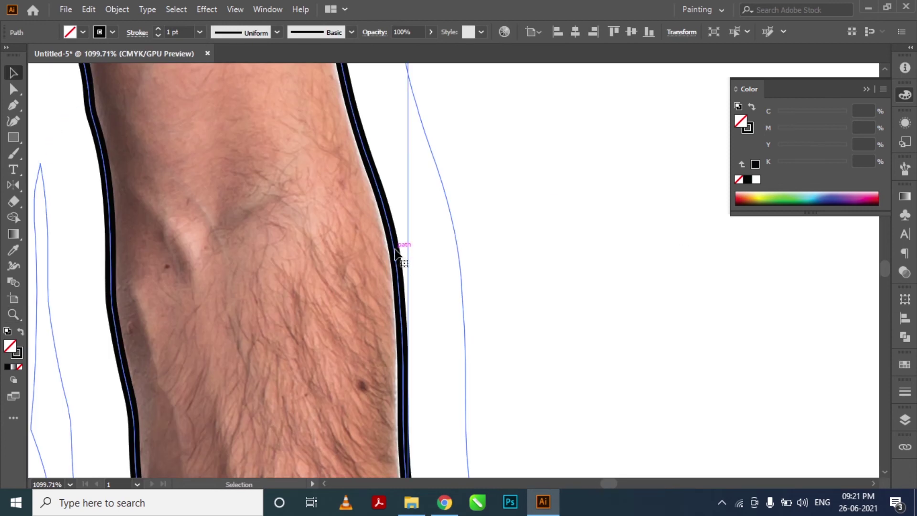
pyautogui.click(16, 356)
pyautogui.click(19, 366)
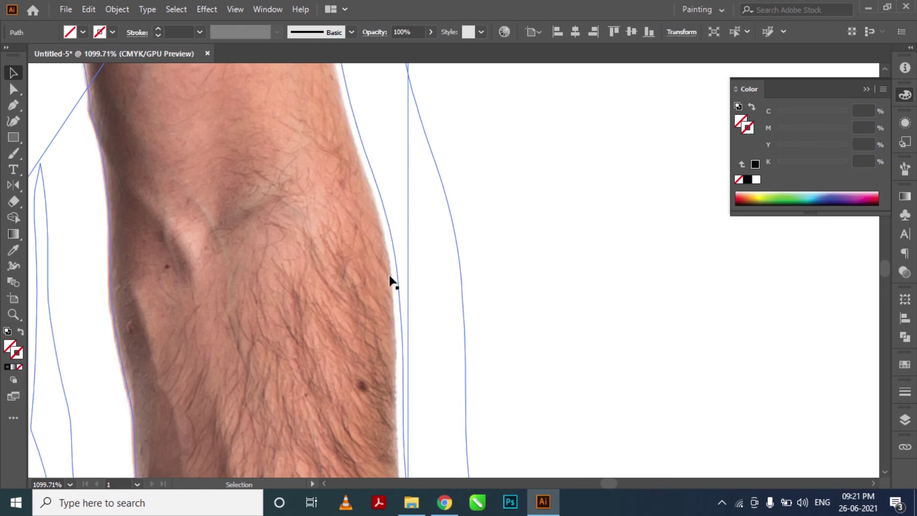
pyautogui.click(425, 323)
pyautogui.hotkey('ctrl', '0')
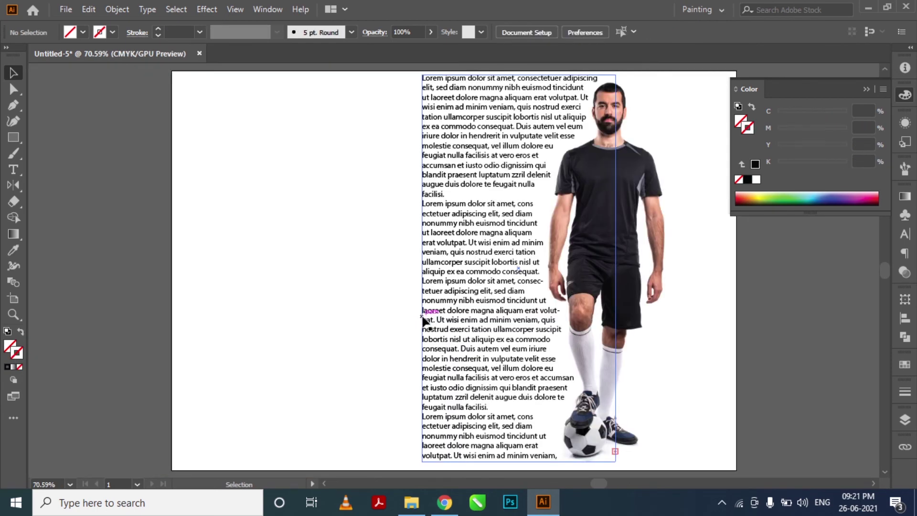
# Move the placeholder text frame over the player so it flows on both sides of him, and collapse the colour settings
pyautogui.moveTo(468, 283); pyautogui.dragTo(530, 301)
pyautogui.click(865, 89)
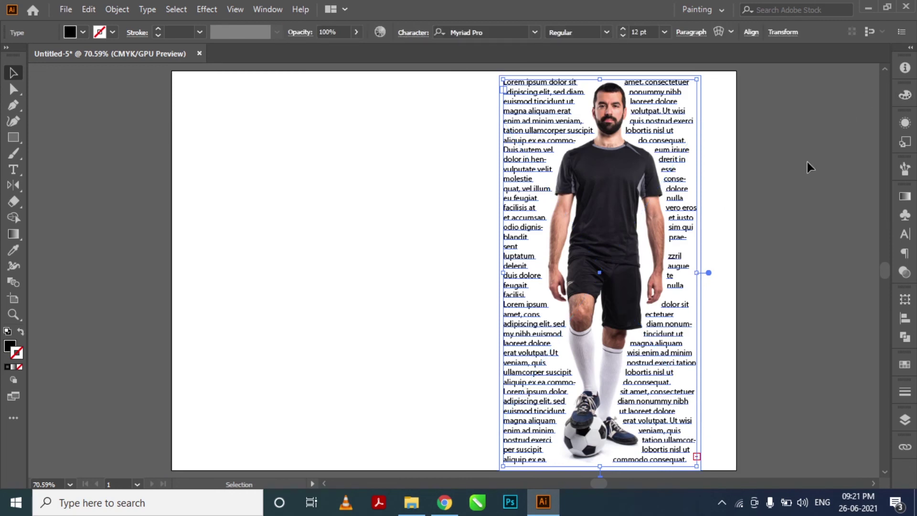
pyautogui.click(808, 163)
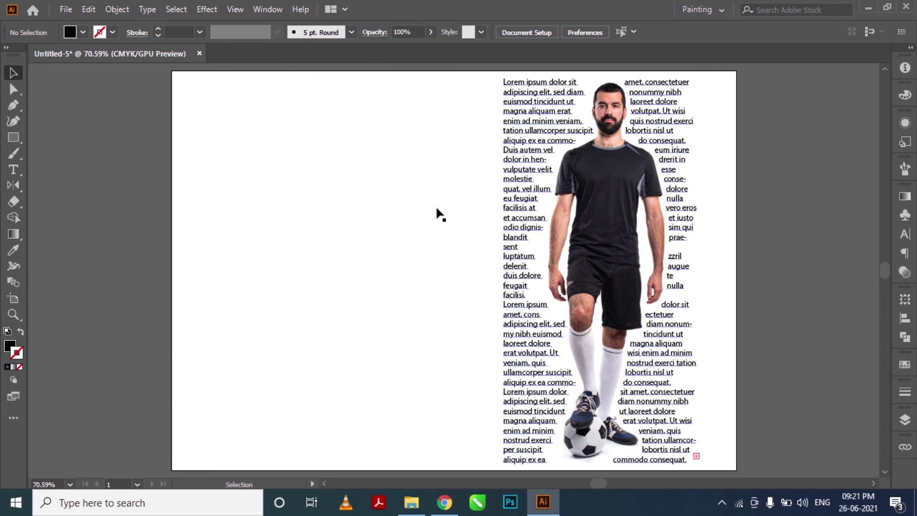
pyautogui.click(897, 12)
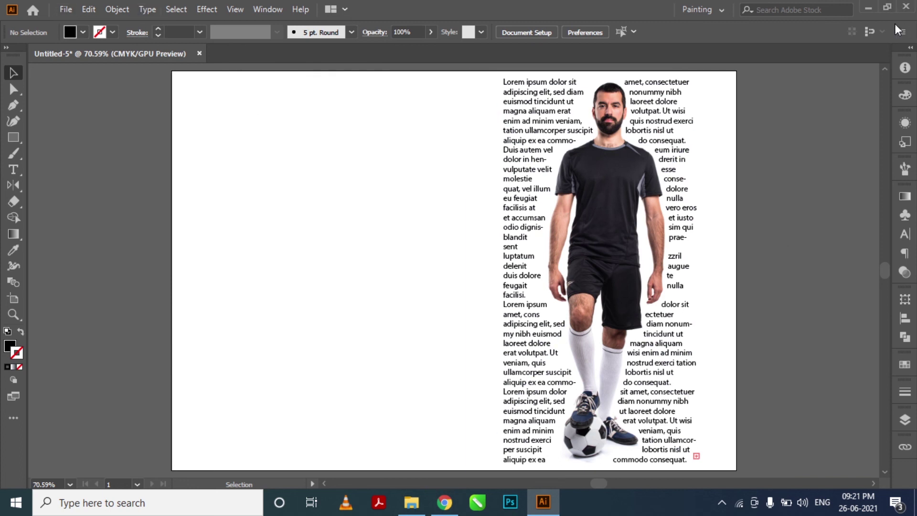